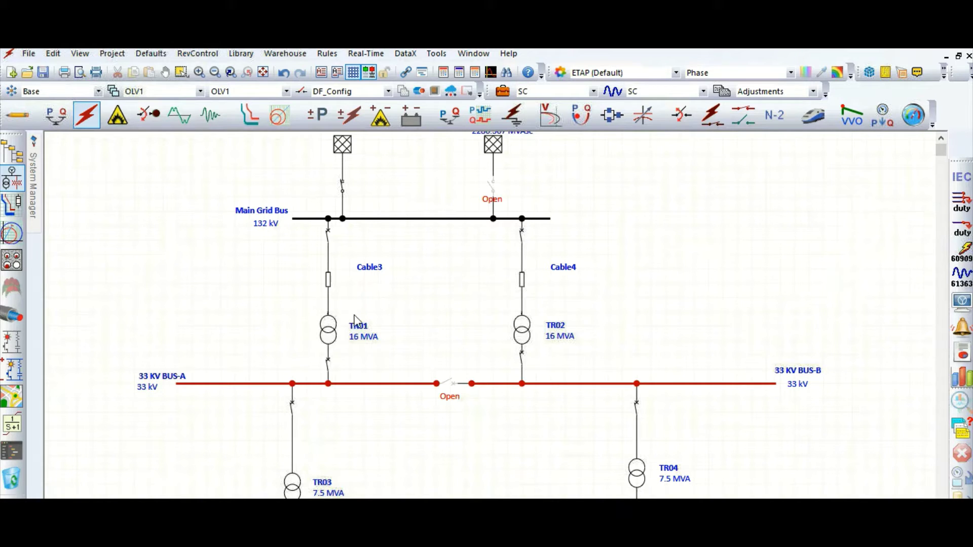
- Open TR01's grounding settings and turn on grounding element symbols
double_click(329, 333)
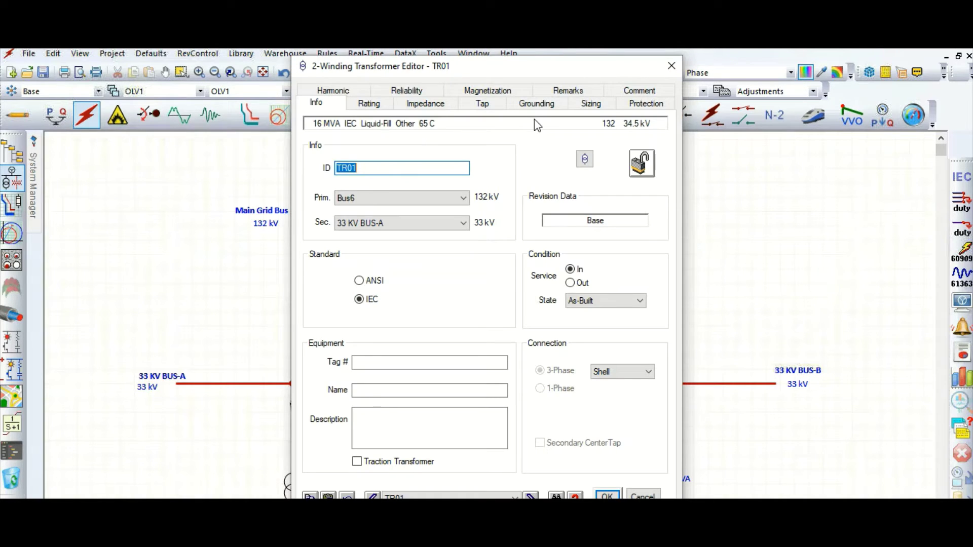
left_click(533, 107)
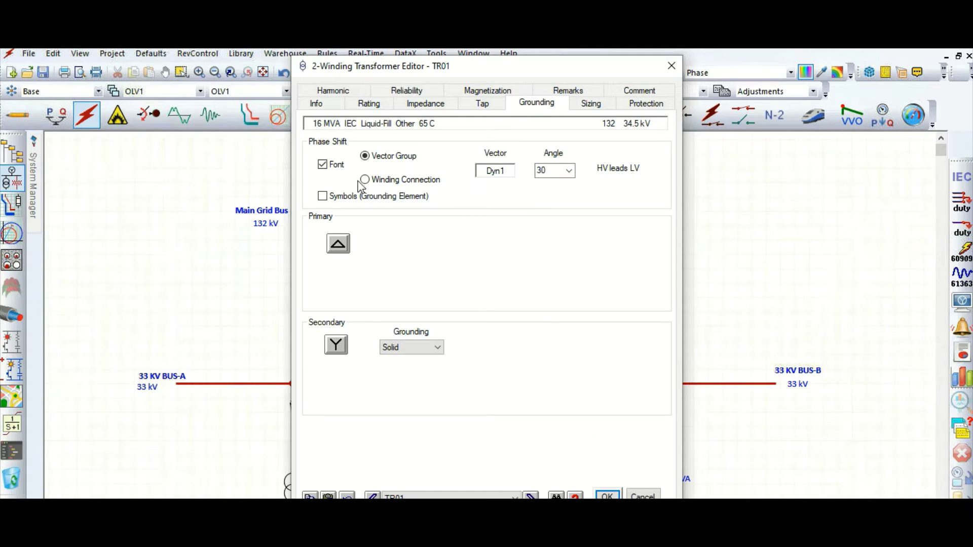
left_click(323, 197)
- Leave TR01's windings as delta primary and solidly grounded wye secondary (Dyn1)
left_click(339, 246)
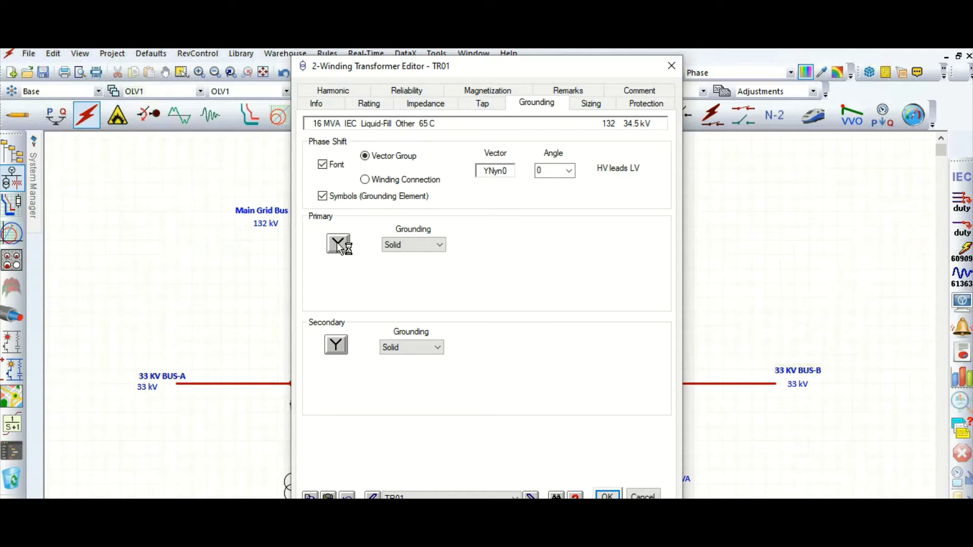
left_click(336, 242)
left_click(337, 242)
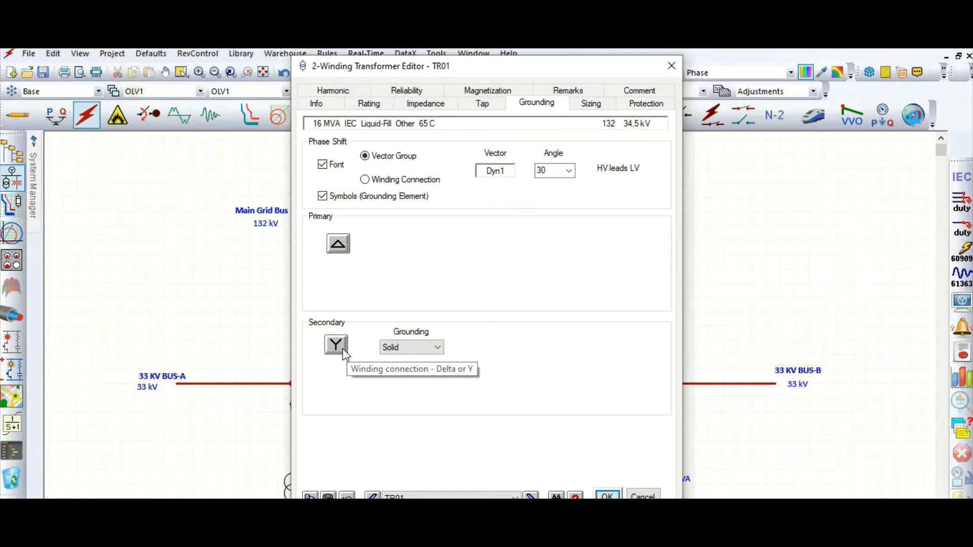
left_click(347, 244)
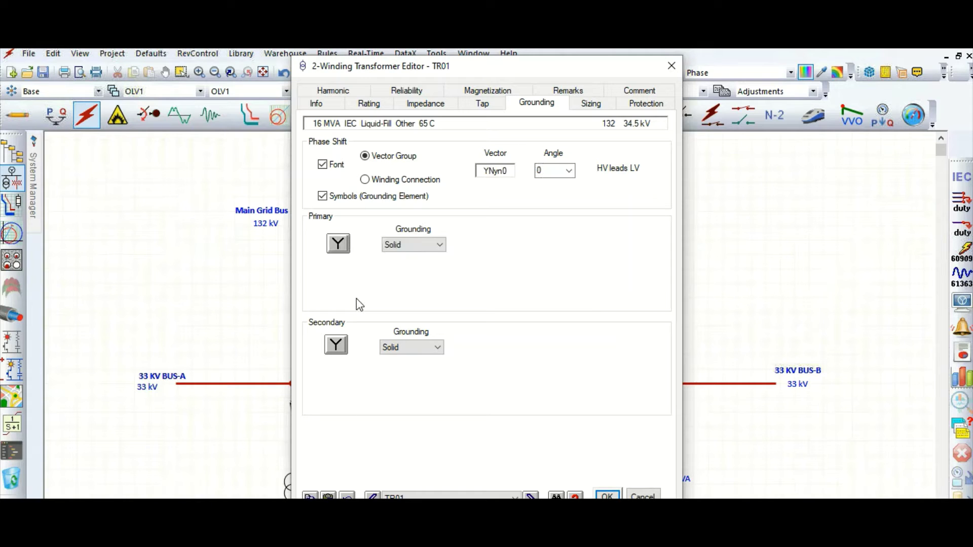
left_click(340, 346)
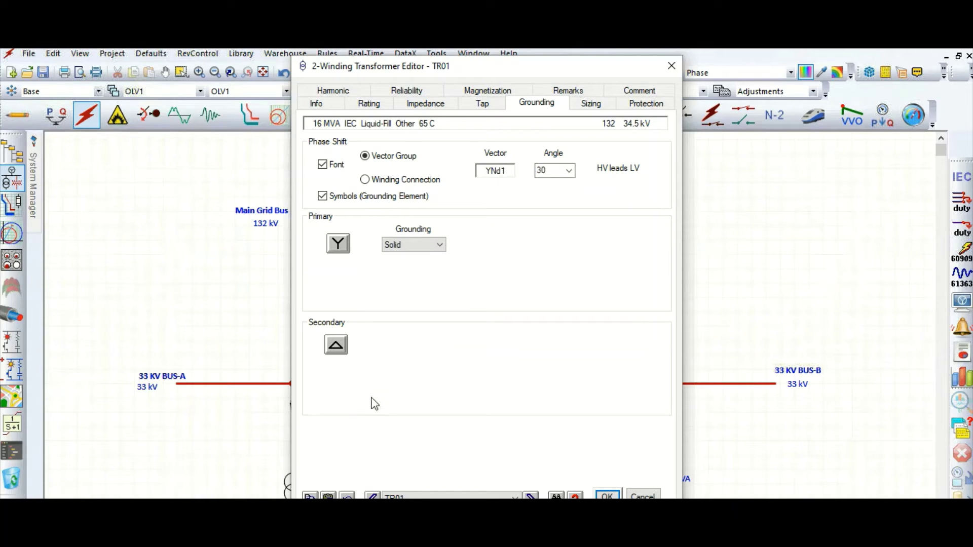
left_click(337, 345)
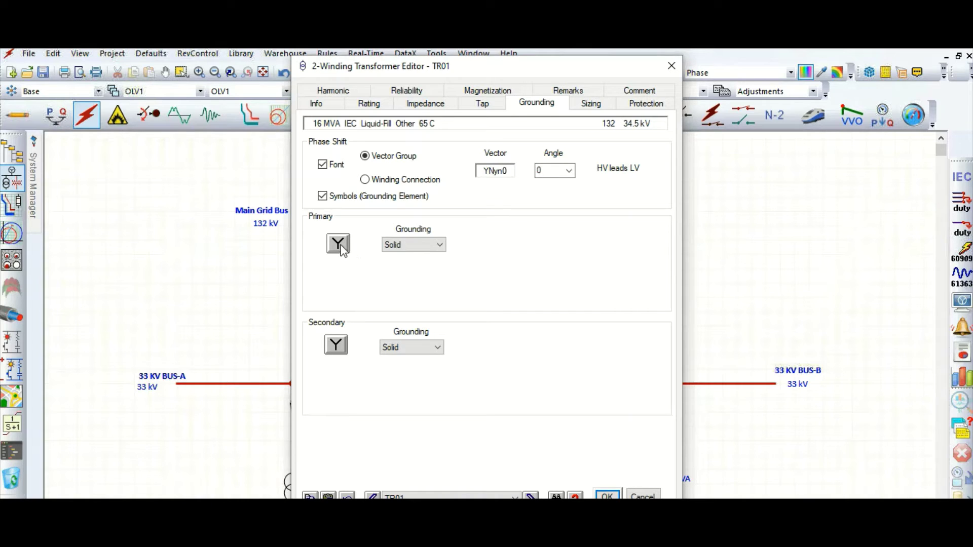
left_click(339, 244)
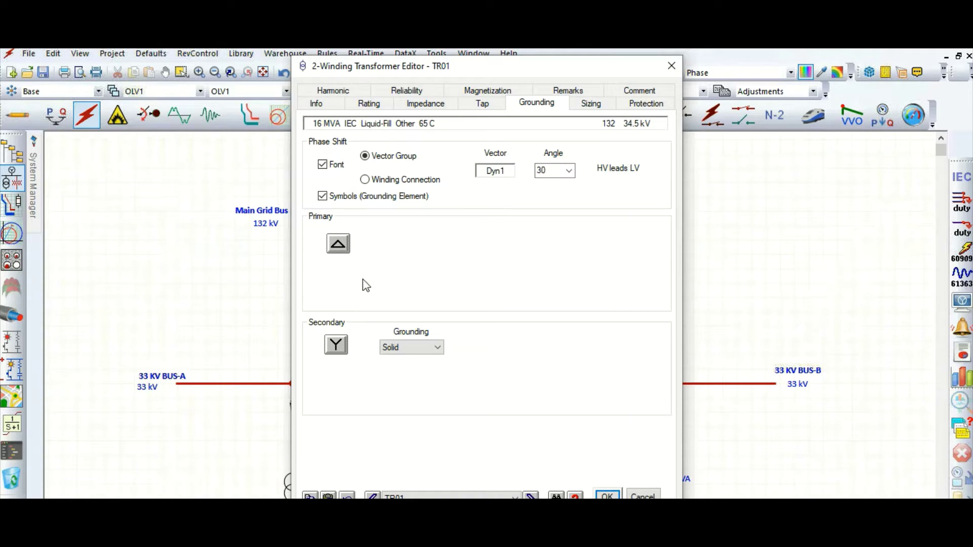
- Set TR01's phase shift angle to -30° so the vector group reads Dyn11
left_click(424, 350)
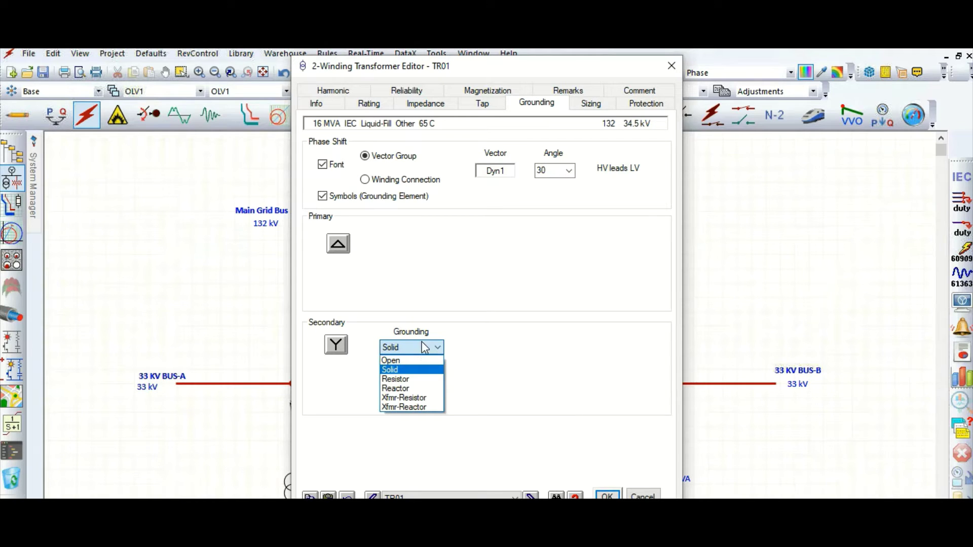
left_click(440, 297)
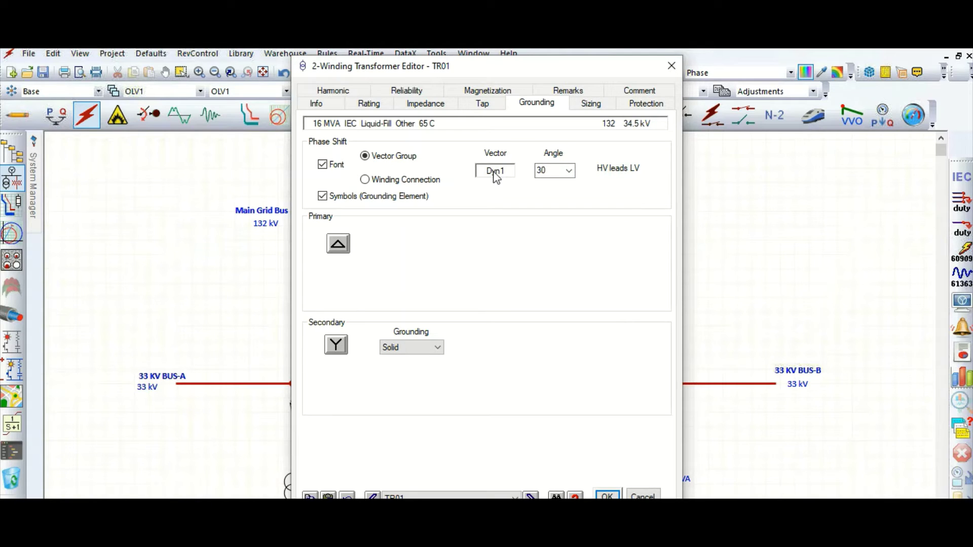
left_click(569, 171)
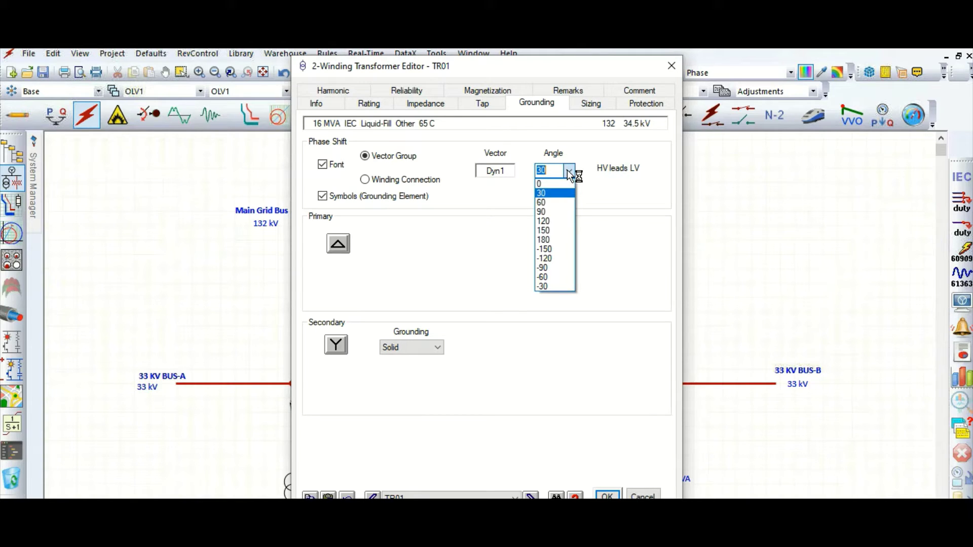
left_click(548, 286)
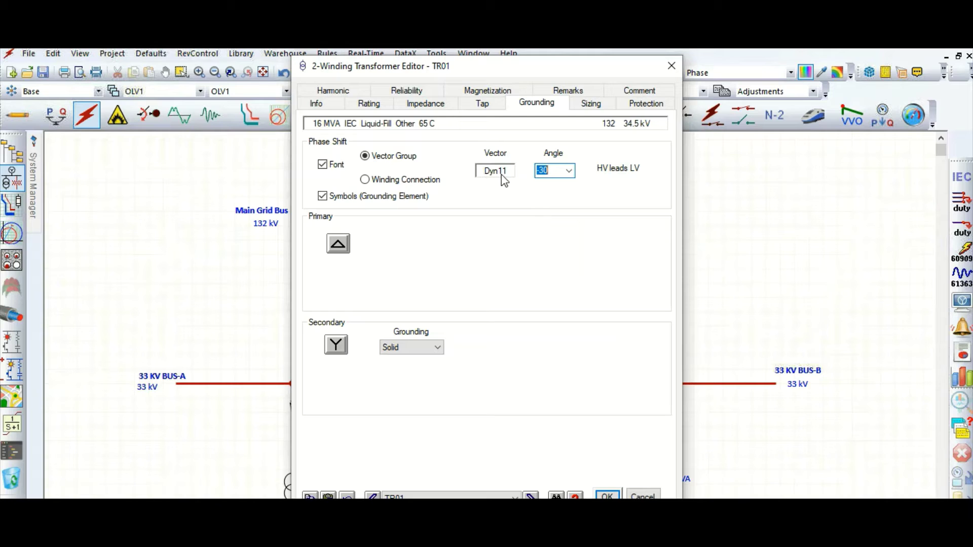
left_click(569, 170)
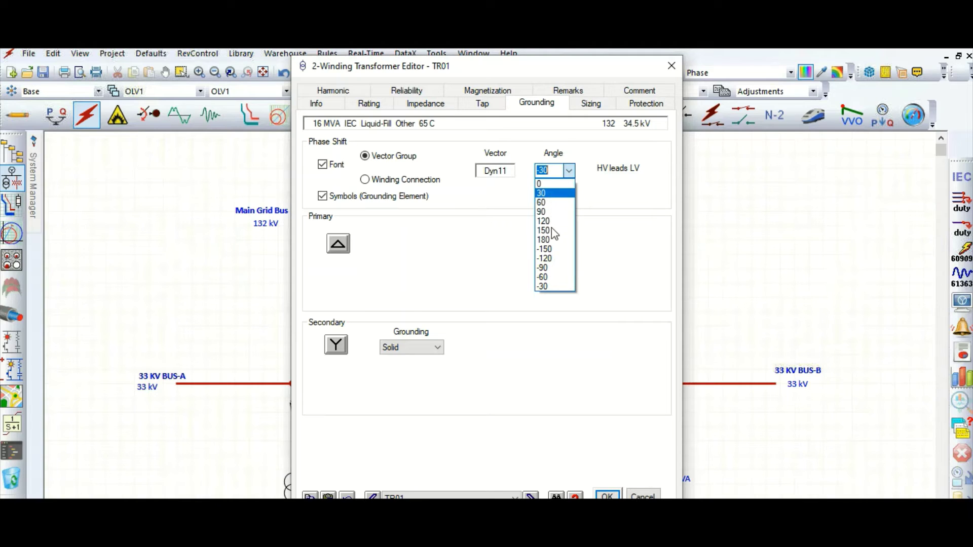
left_click(488, 185)
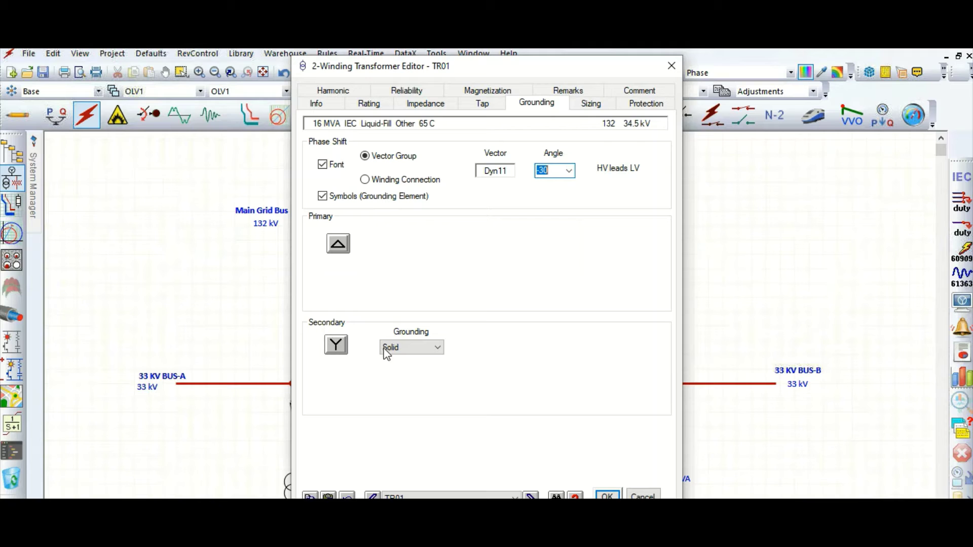
- Change TR01's secondary grounding type from Solid to Resistor
left_click(424, 349)
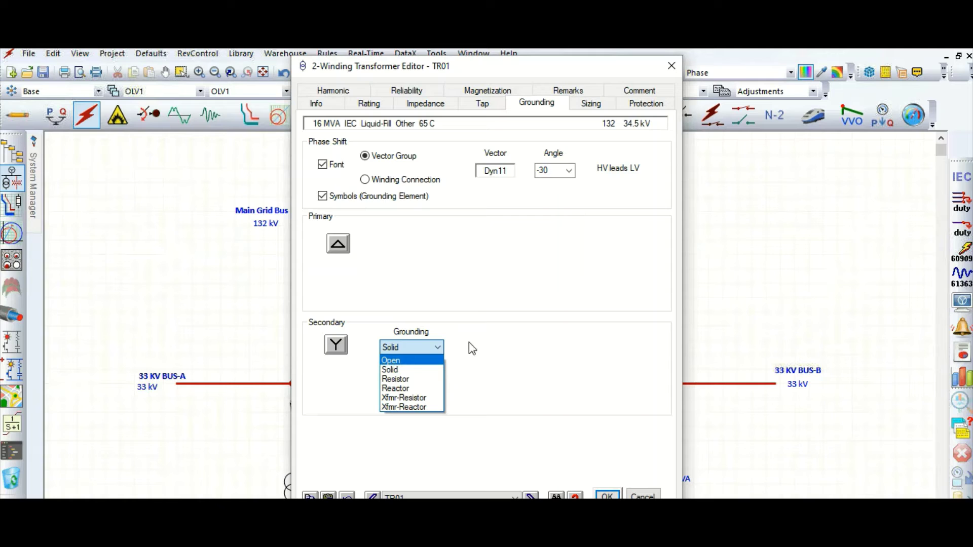
left_click(545, 86)
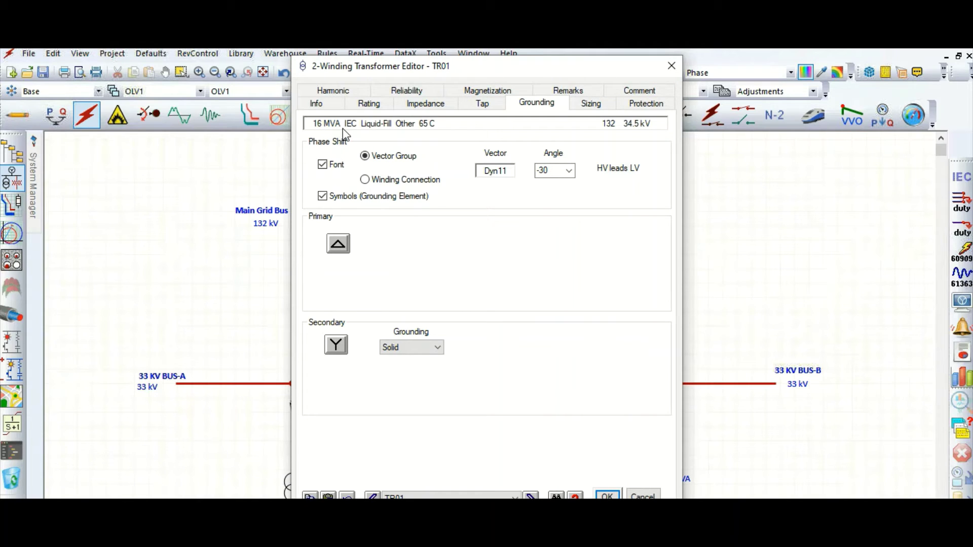
left_click(417, 346)
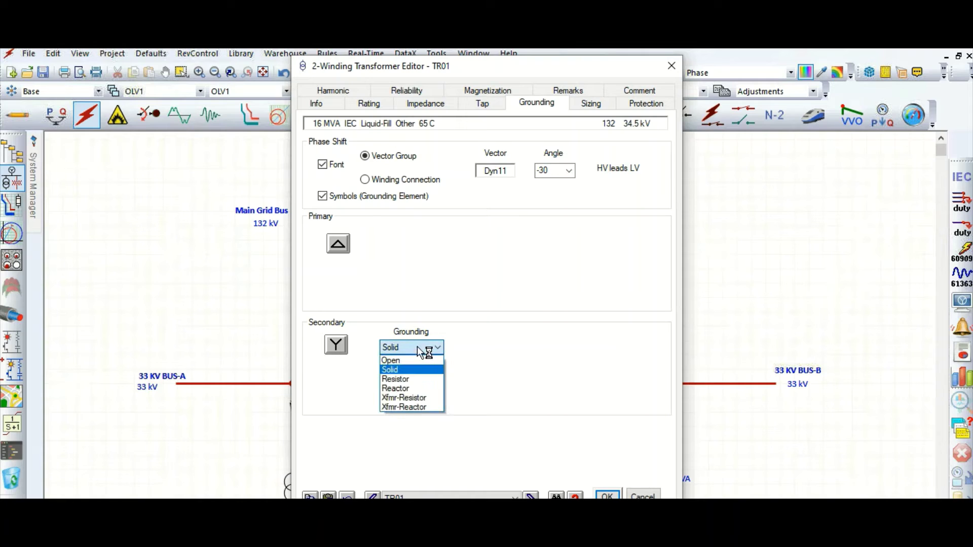
left_click(399, 382)
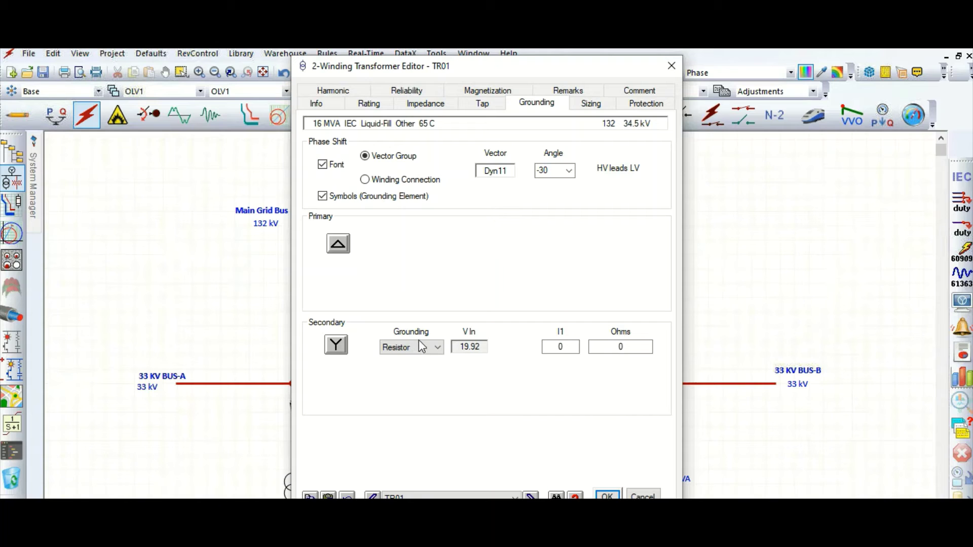
- Enter 300 as TR01's secondary ground fault current I1
left_click(571, 349)
key("BackSpace")
type("400")
key("BackSpace")
key("BackSpace")
key("BackSpace")
type("3000")
key("BackSpace")
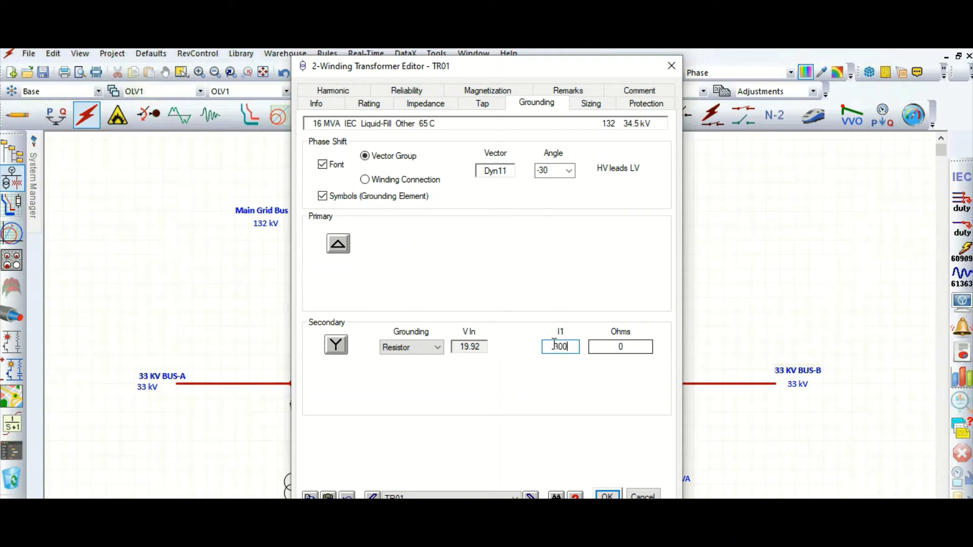
- Compute the 66.39528-ohm grounding resistance from I1 300 and apply TR01's settings
left_click(621, 349)
left_click_drag(608, 347, 623, 347)
left_click(636, 346)
left_click(571, 347)
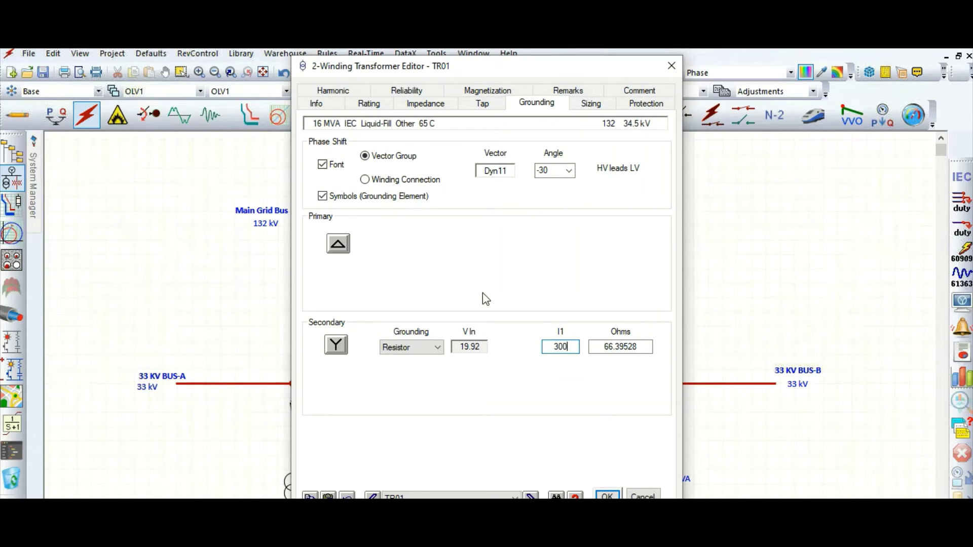
left_click(617, 496)
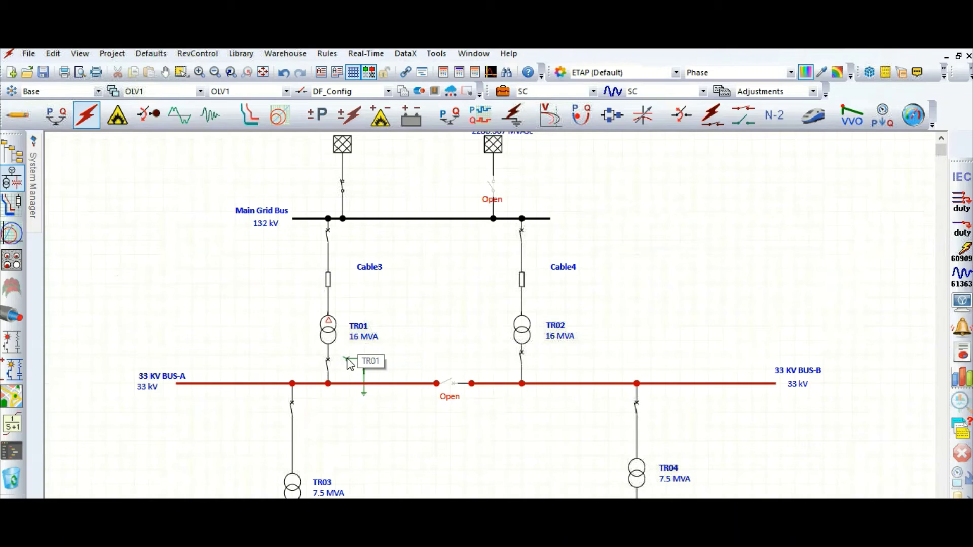
- Move TR01's grounding resistor and ground symbol to the left of the transformer, above 33 KV BUS-A
left_click_drag(339, 351, 329, 342)
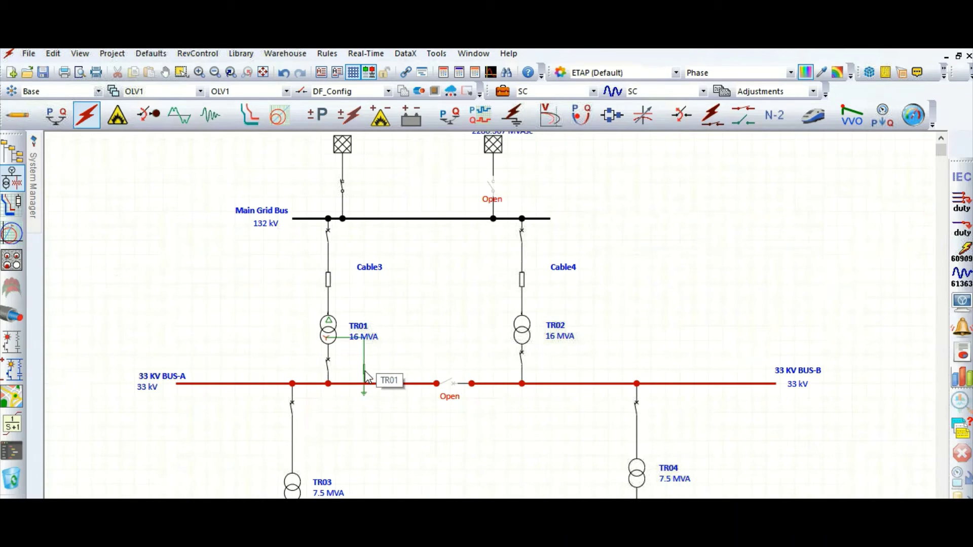
left_click_drag(366, 376, 290, 349)
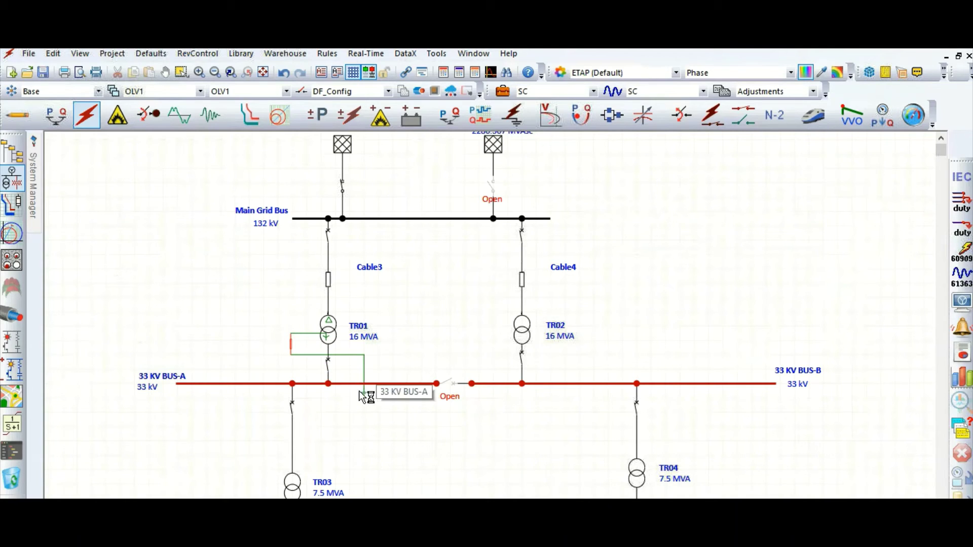
left_click_drag(365, 393, 358, 395)
left_click_drag(309, 377, 289, 366)
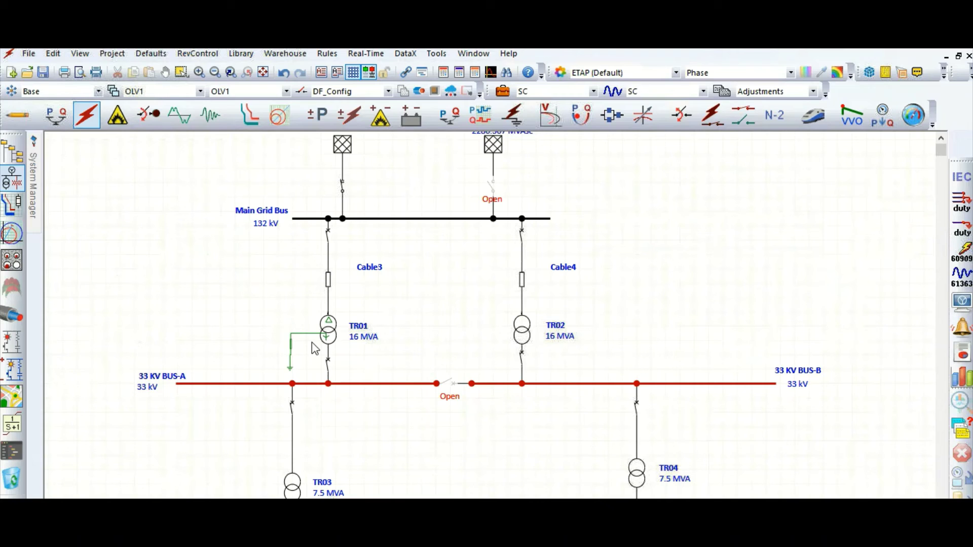
scroll(313, 341, "up", 1)
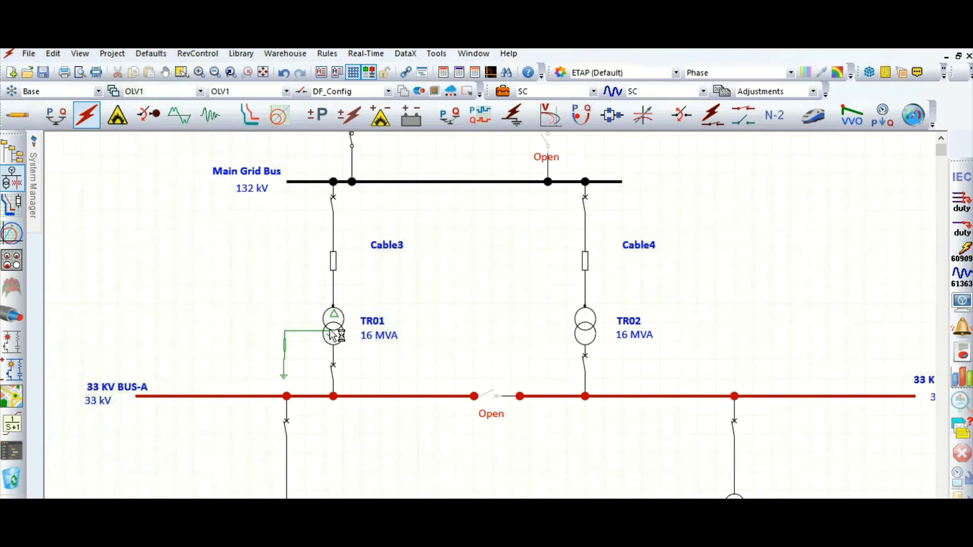
scroll(366, 317, "up", 1)
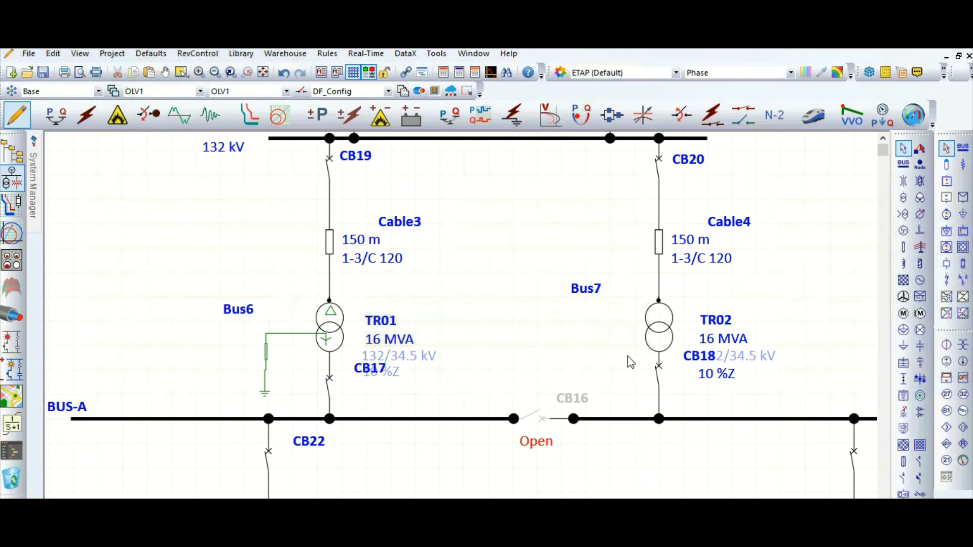
- Turn on TR02's grounding symbols and set its phase shift to -30° (Dyn11)
double_click(659, 337)
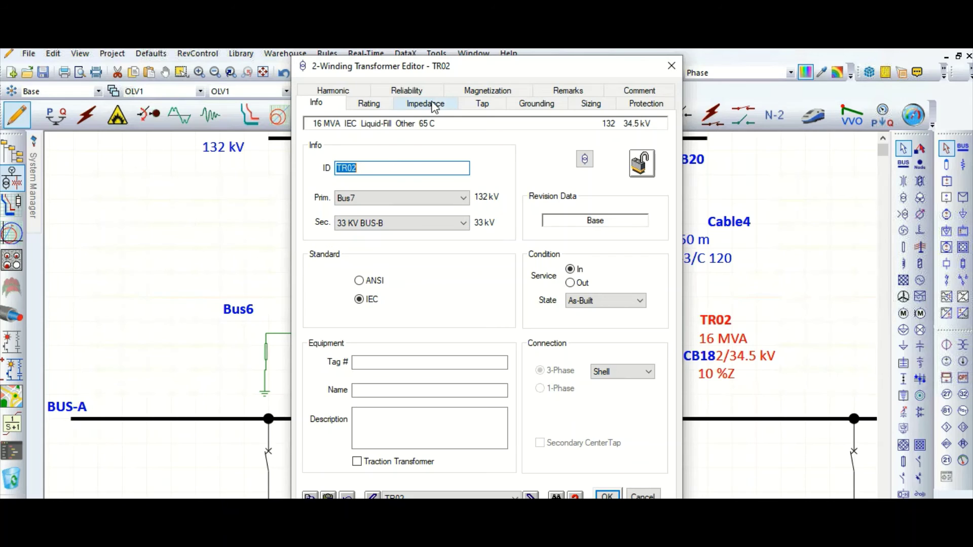
left_click(531, 105)
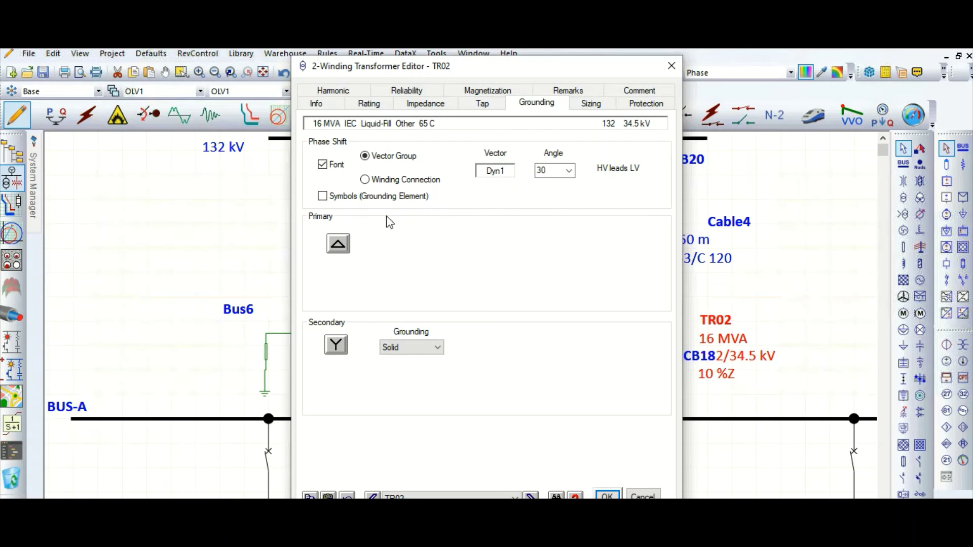
left_click(323, 197)
left_click(562, 174)
left_click(570, 172)
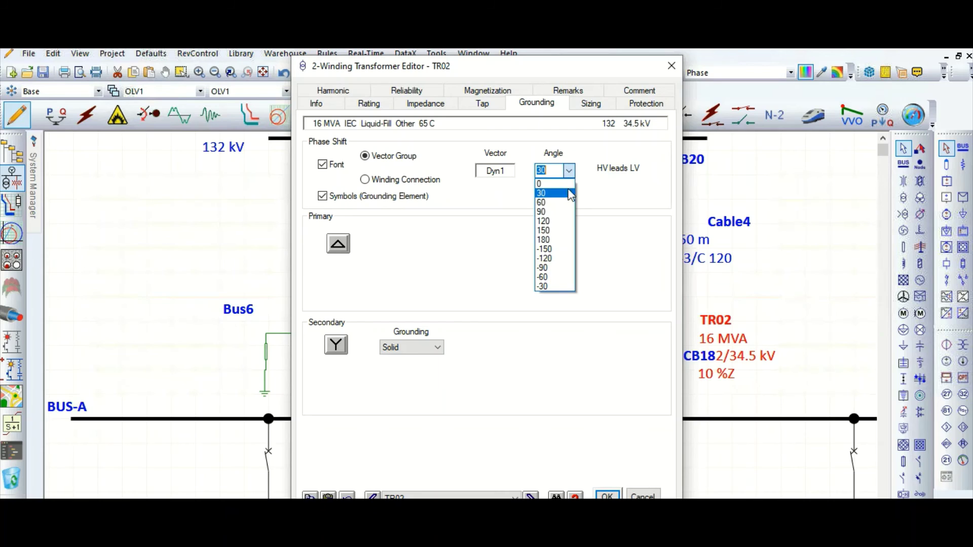
left_click(553, 285)
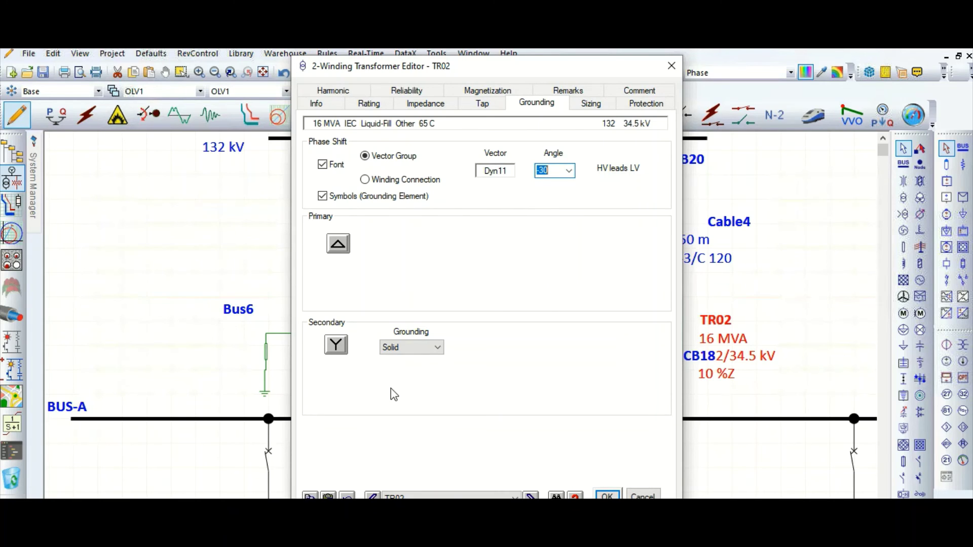
- Resistor-ground TR02's secondary at 300 A and 66.39528 ohms and apply it
left_click(422, 349)
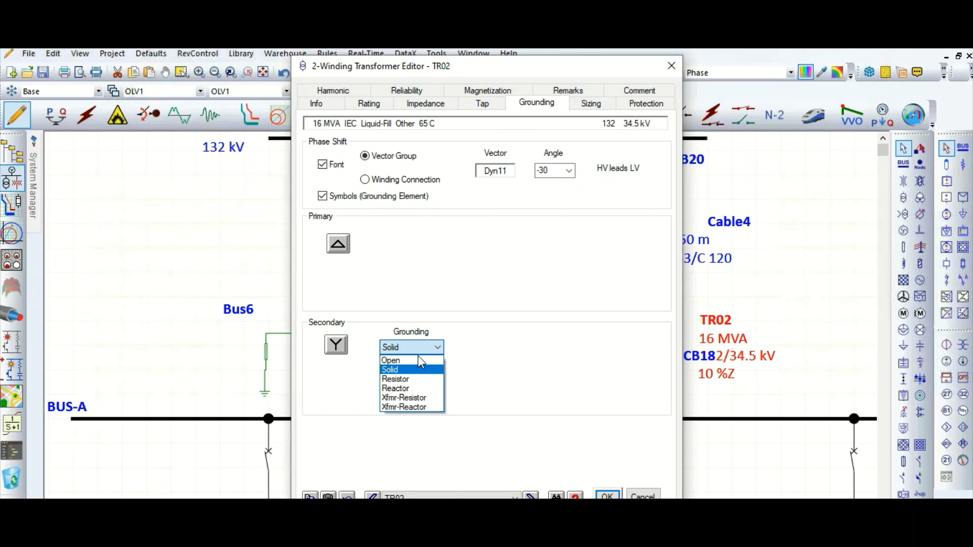
left_click(408, 379)
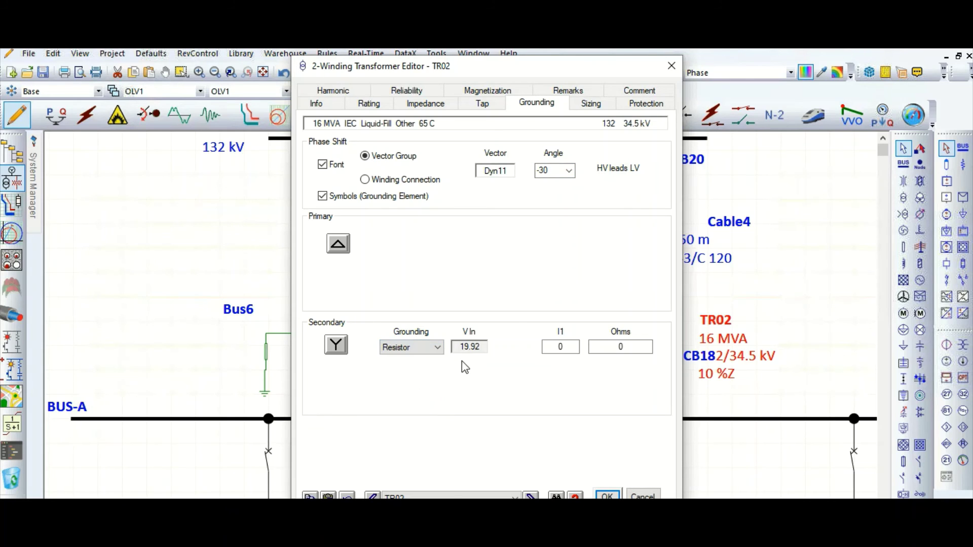
left_click(572, 348)
type("300")
left_click(635, 349)
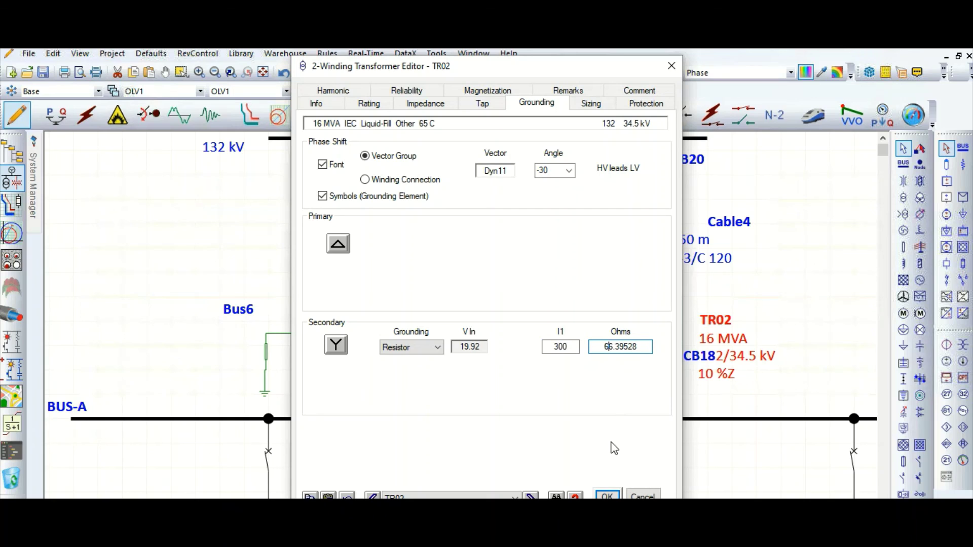
left_click(607, 495)
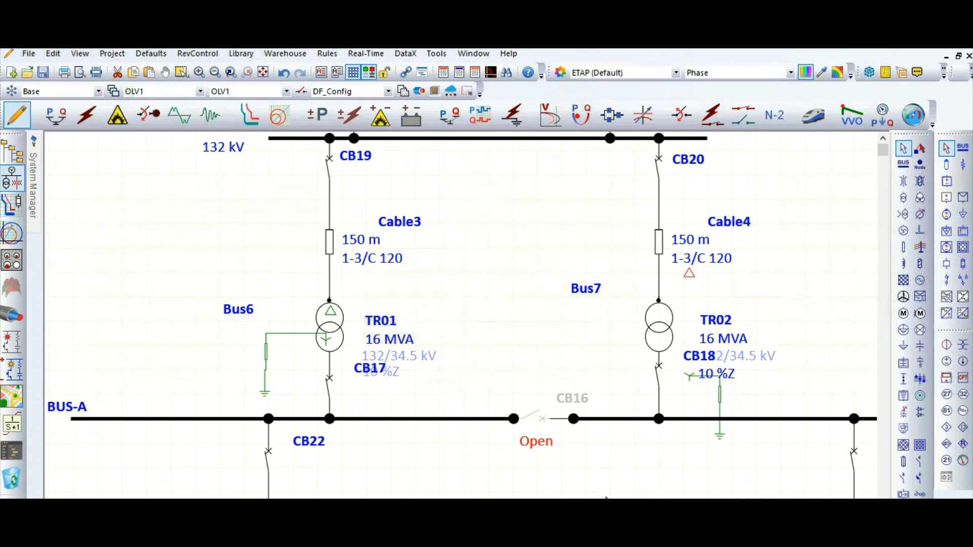